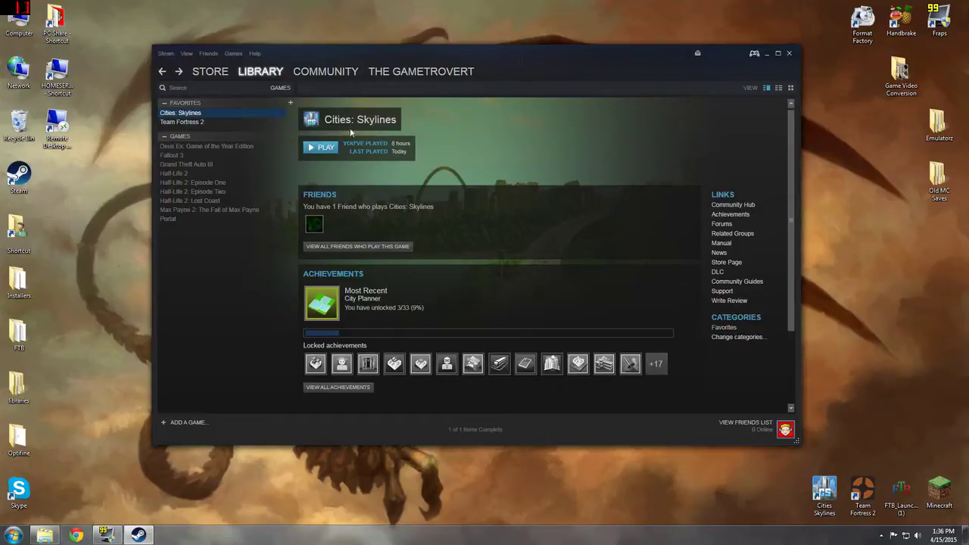
# - Open the Workshop home page in the Cities: Skylines community hub
pyautogui.moveTo(280, 78)
pyautogui.click(345, 77)
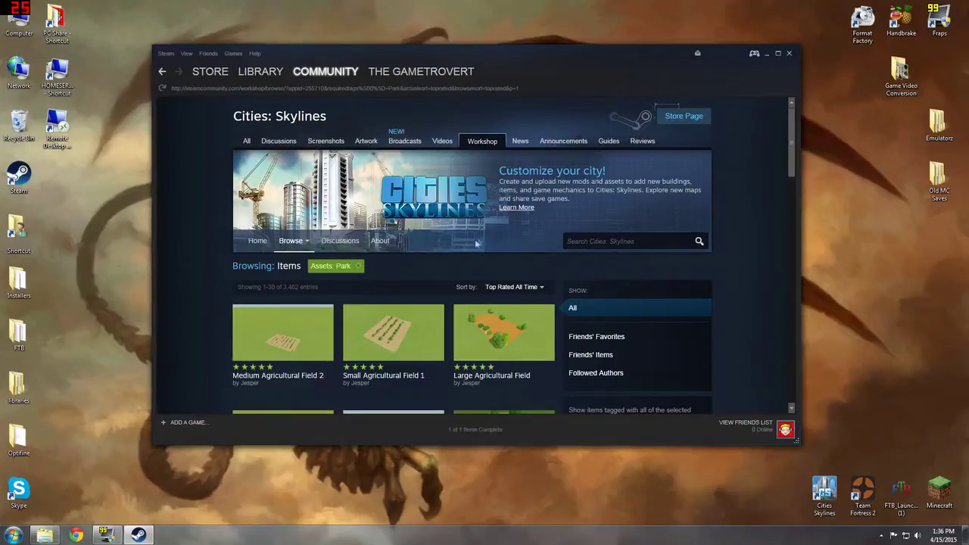
pyautogui.click(490, 148)
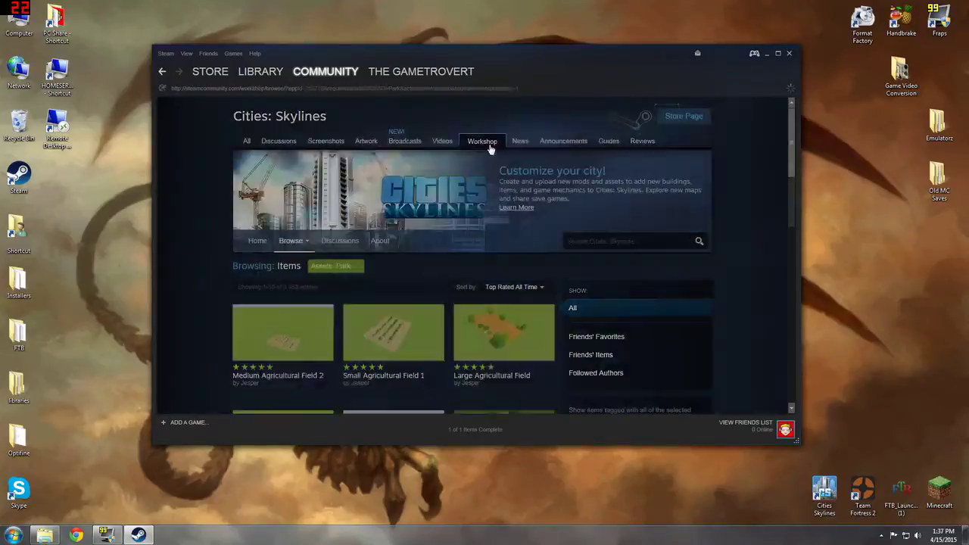
# - Look over the Workshop's browsing tags and list the items tagged Map
pyautogui.scroll(-2, 490, 210)
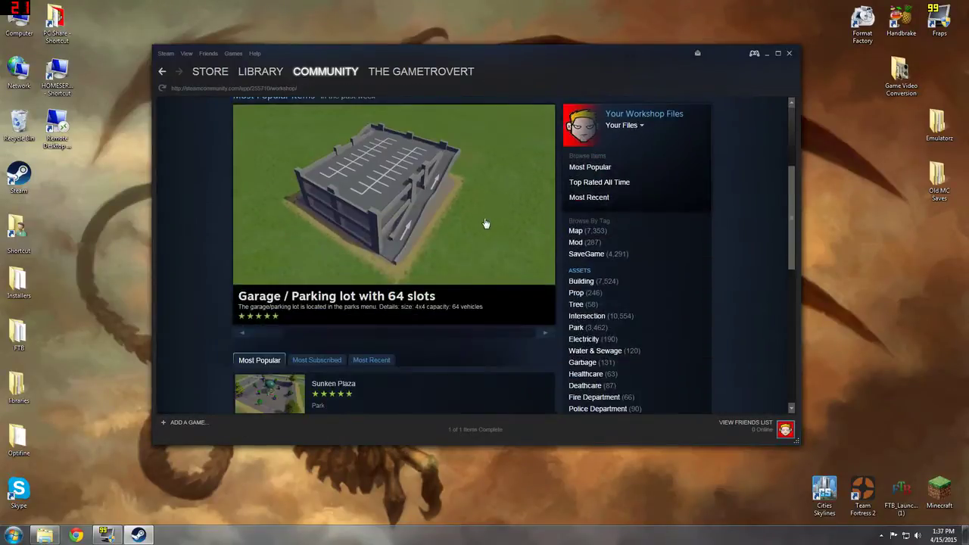
pyautogui.scroll(-2, 493, 224)
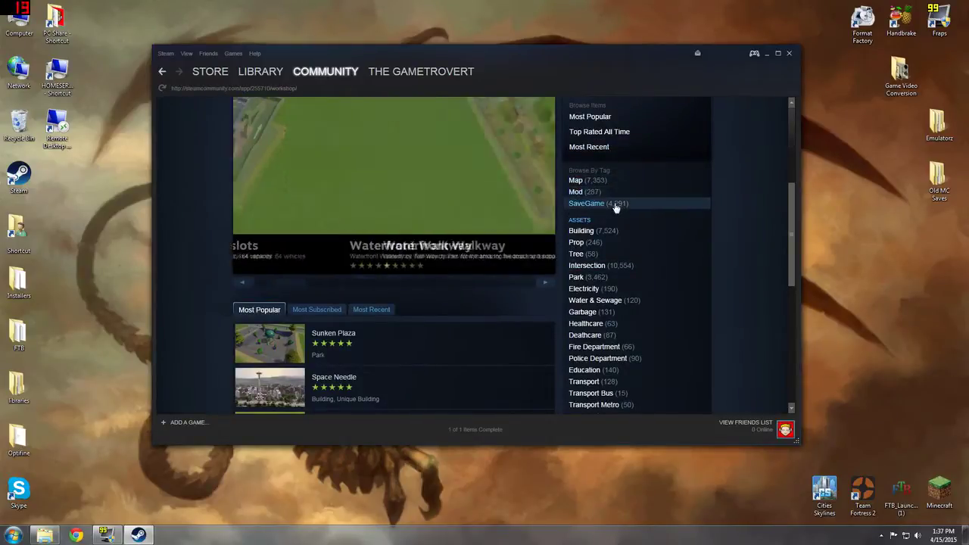
pyautogui.scroll(-5, 621, 269)
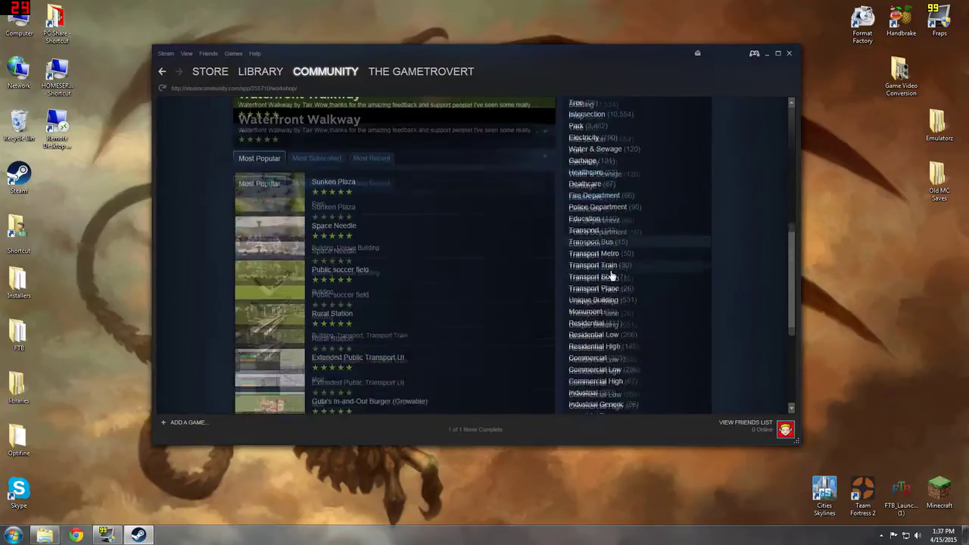
pyautogui.scroll(8, 623, 338)
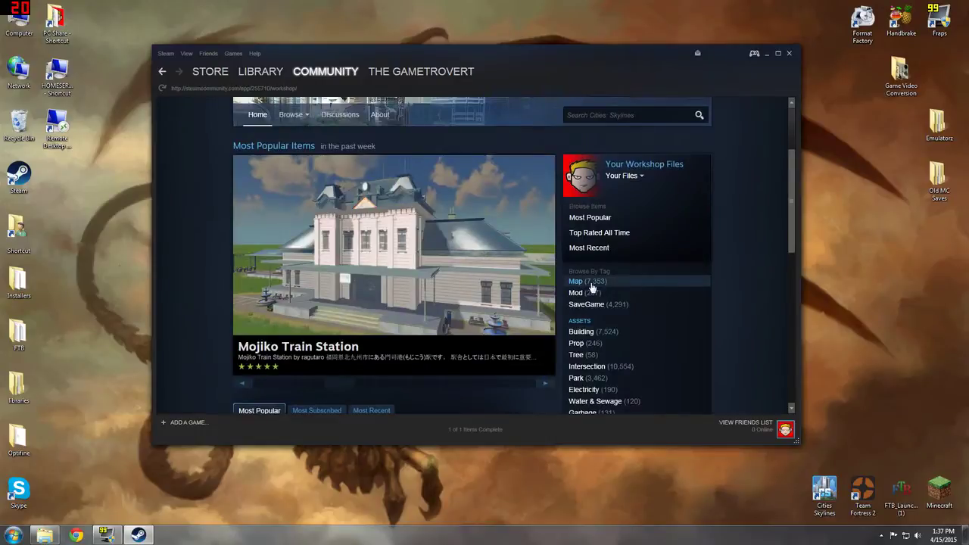
pyautogui.click(591, 285)
pyautogui.scroll(-1, 599, 284)
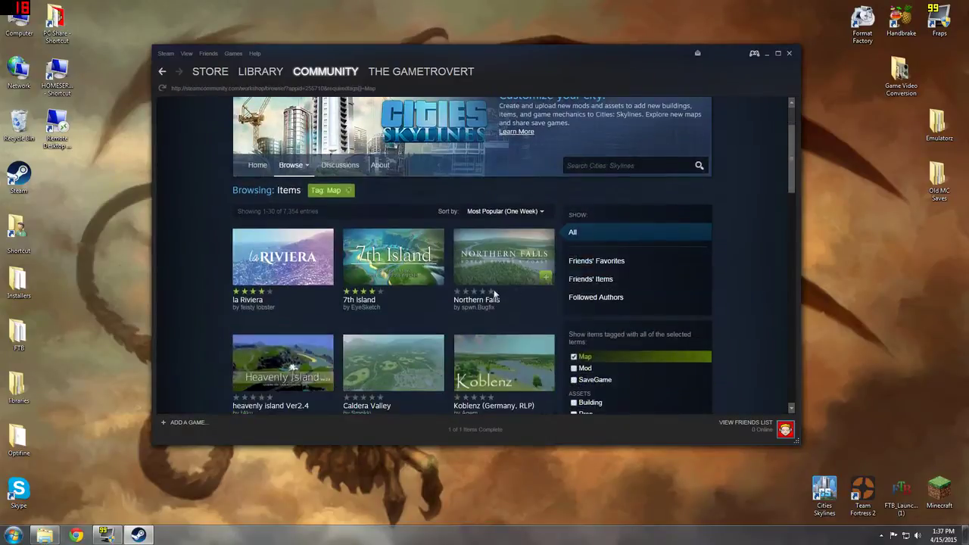
# - Sort the Workshop maps by Top Rated All Time
pyautogui.click(509, 217)
pyautogui.scroll(1, 509, 218)
pyautogui.click(510, 286)
pyautogui.click(511, 286)
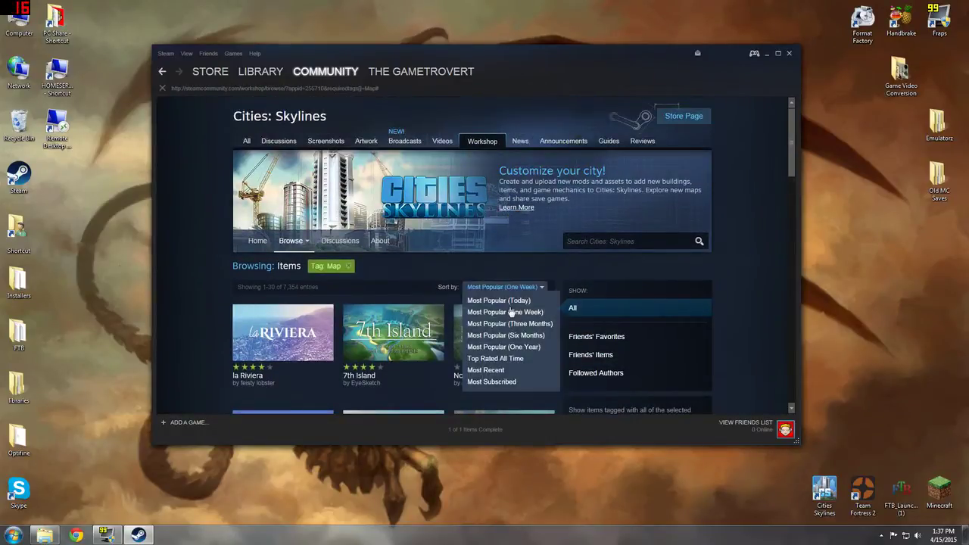
pyautogui.click(495, 358)
# - Open the Cologne Köln, Germany Deutschland map, read its description and subscribe to it
pyautogui.scroll(-2, 485, 356)
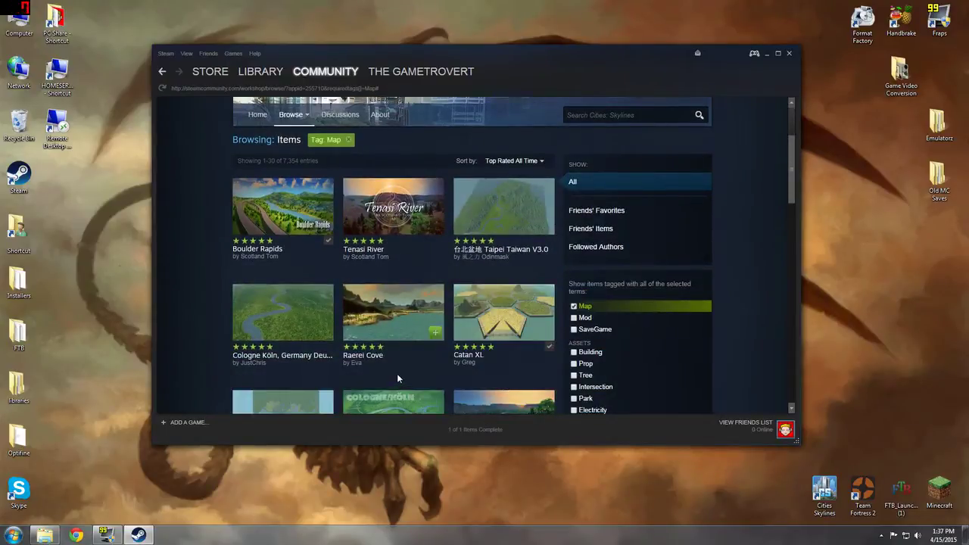
pyautogui.scroll(-1, 397, 374)
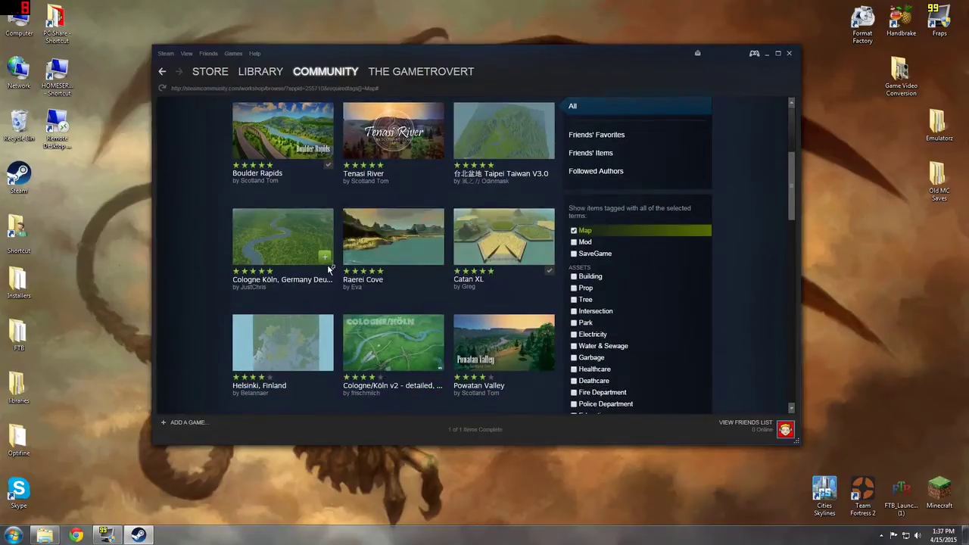
pyautogui.click(294, 242)
pyautogui.scroll(-5, 587, 203)
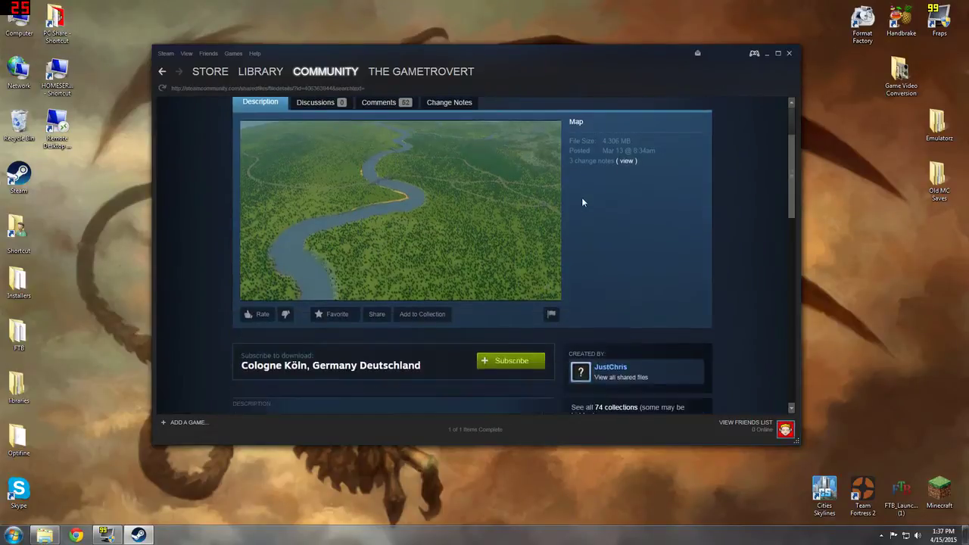
pyautogui.scroll(-2, 424, 303)
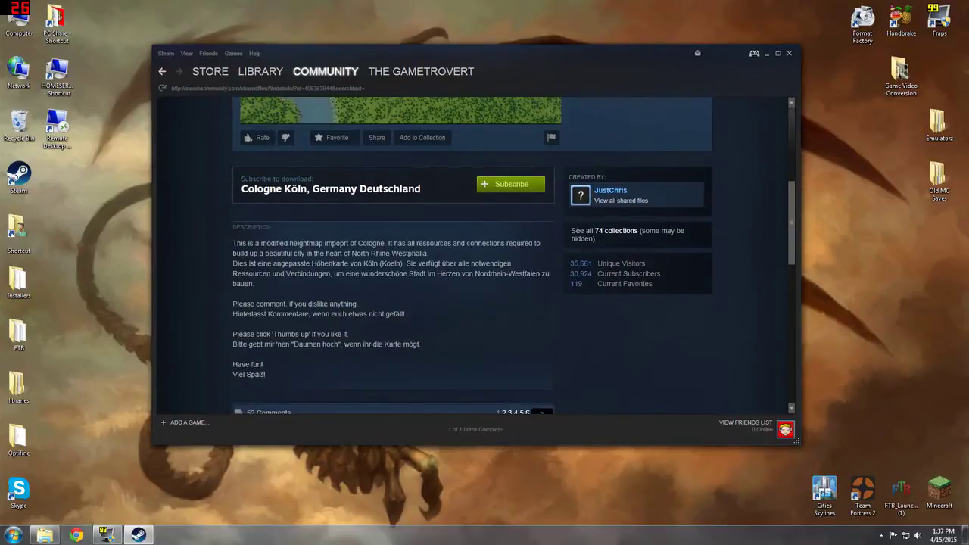
pyautogui.scroll(5, 444, 291)
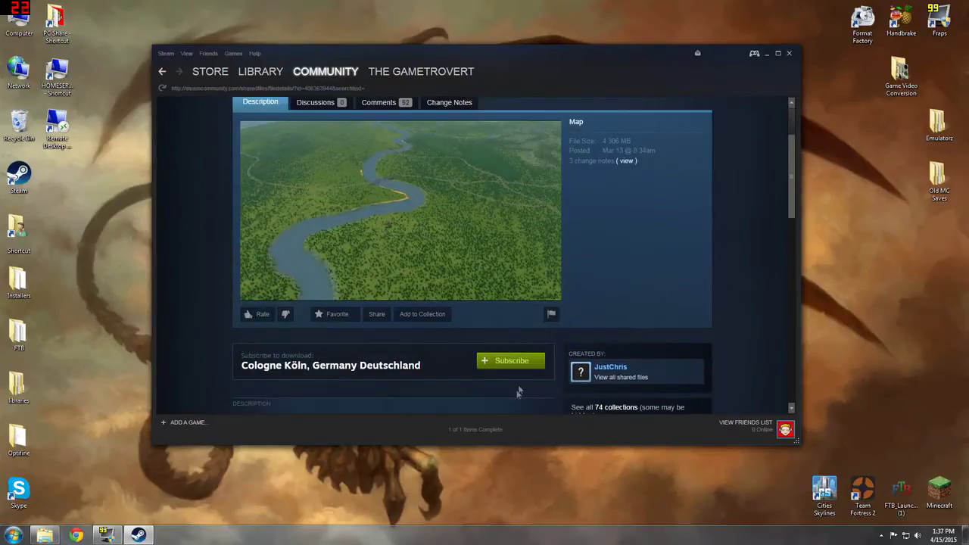
pyautogui.click(517, 363)
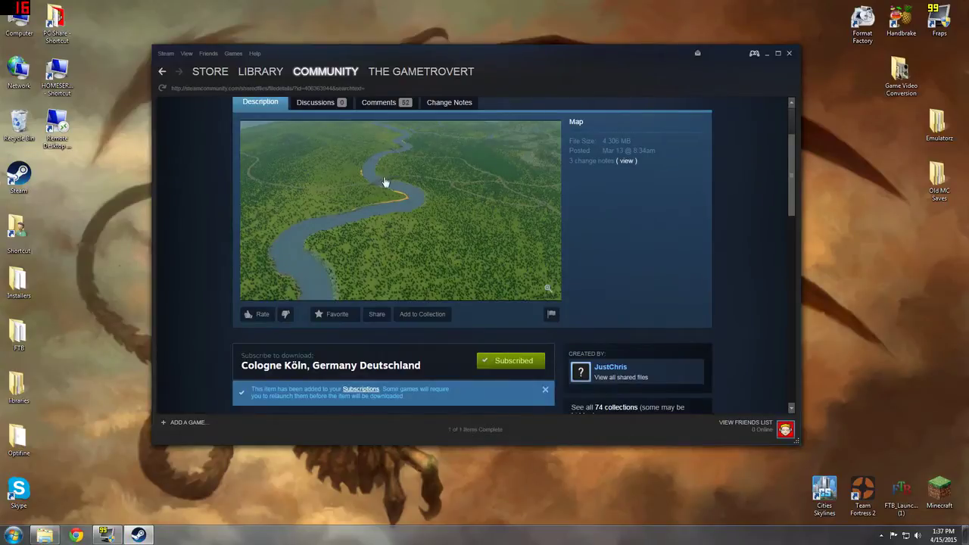
# - Return to the top-rated maps list and switch the tag filter to Mod
pyautogui.scroll(2, 386, 182)
pyautogui.click(161, 71)
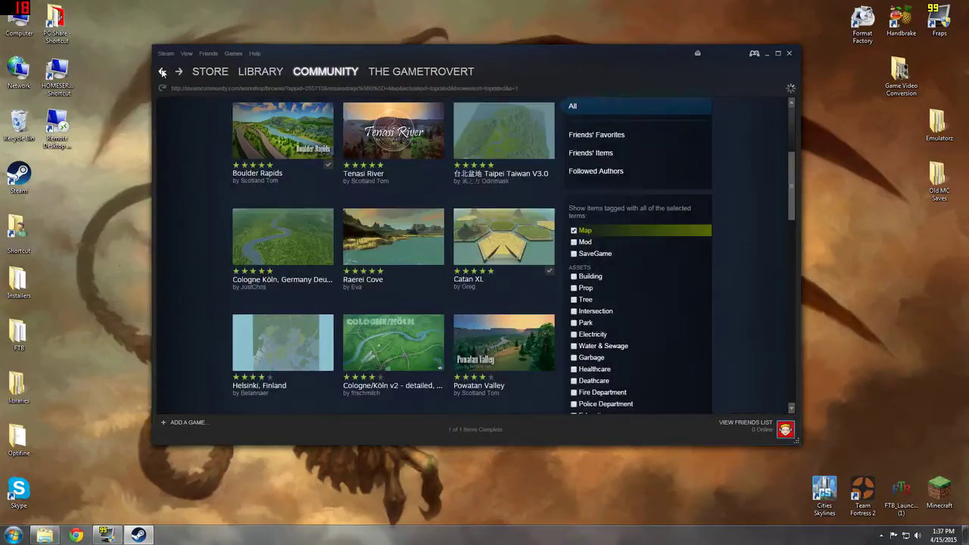
pyautogui.click(574, 242)
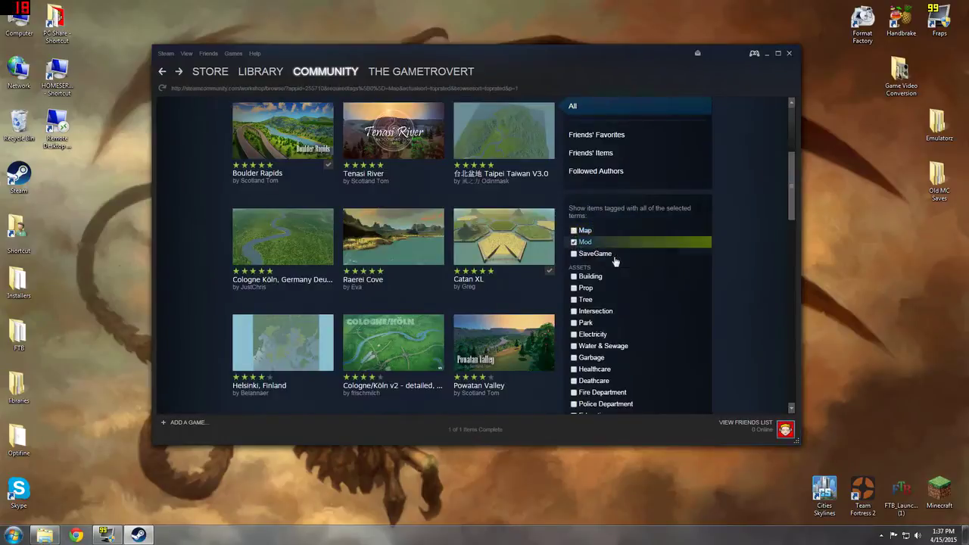
pyautogui.scroll(-3, 549, 275)
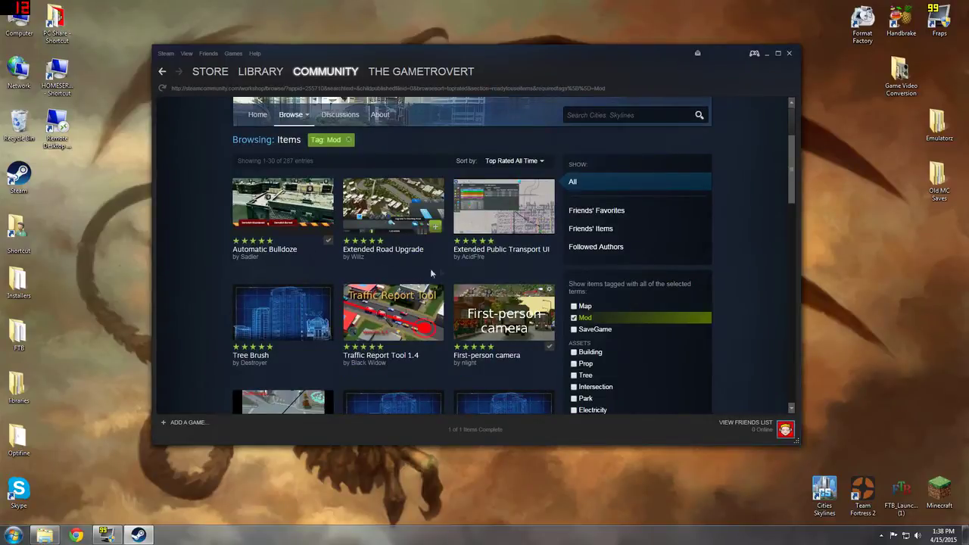
# - Subscribe to the Tree Brush mod directly from the Workshop results list
pyautogui.scroll(-2, 446, 265)
pyautogui.scroll(-1, 446, 280)
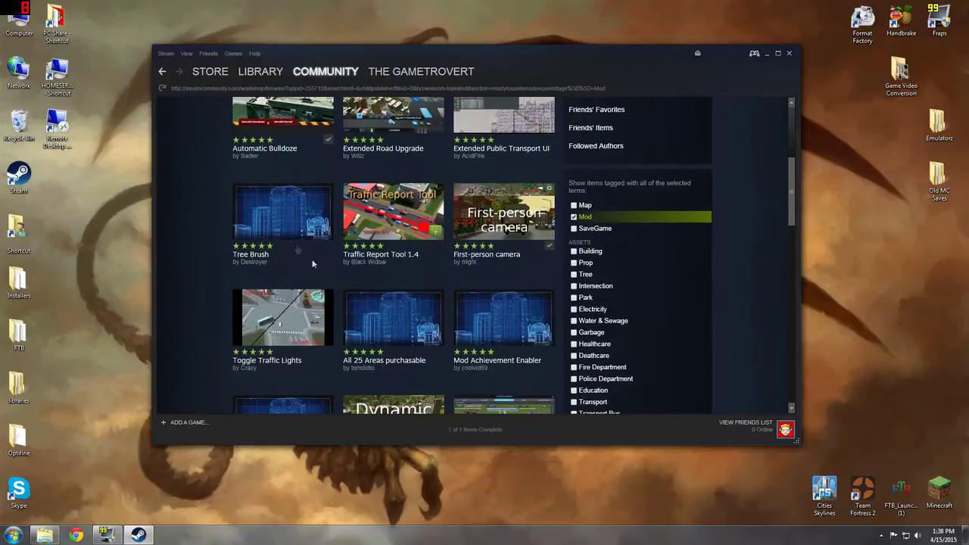
pyautogui.moveTo(316, 236)
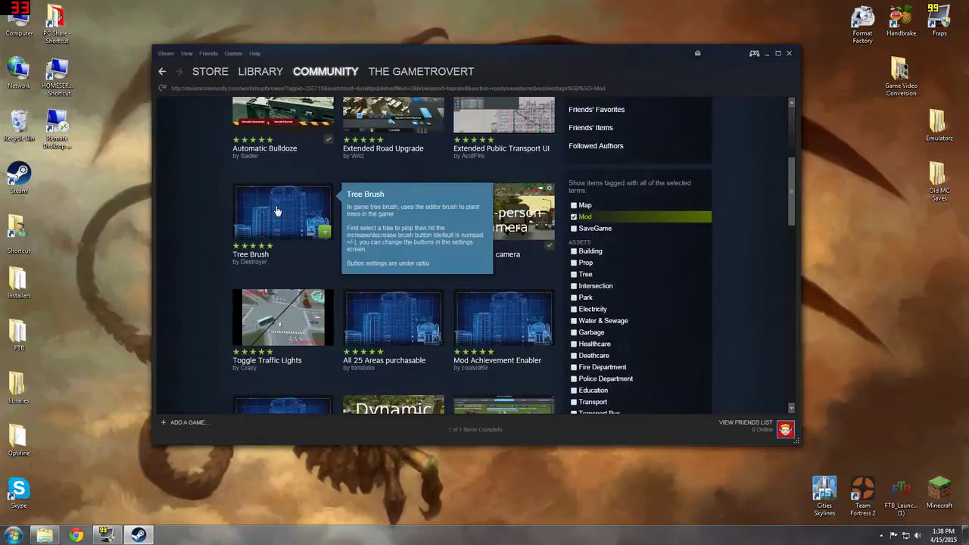
pyautogui.click(326, 236)
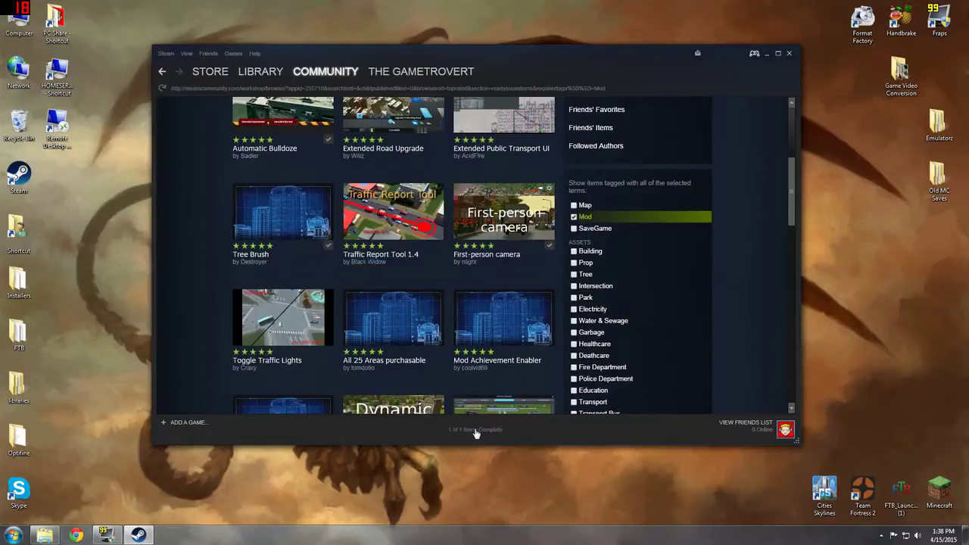
# - Switch the Workshop tag filter from Mod to SaveGame
pyautogui.click(576, 218)
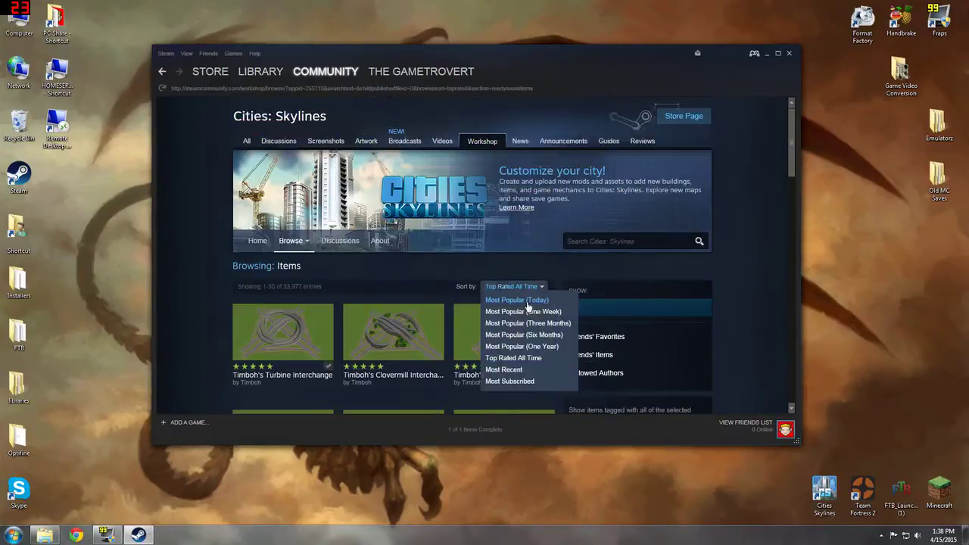
pyautogui.click(162, 71)
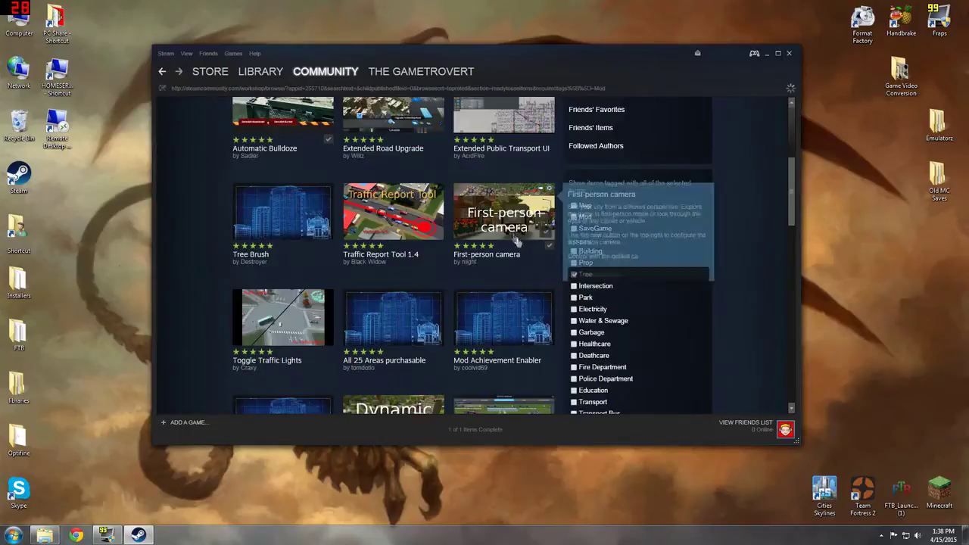
pyautogui.click(573, 228)
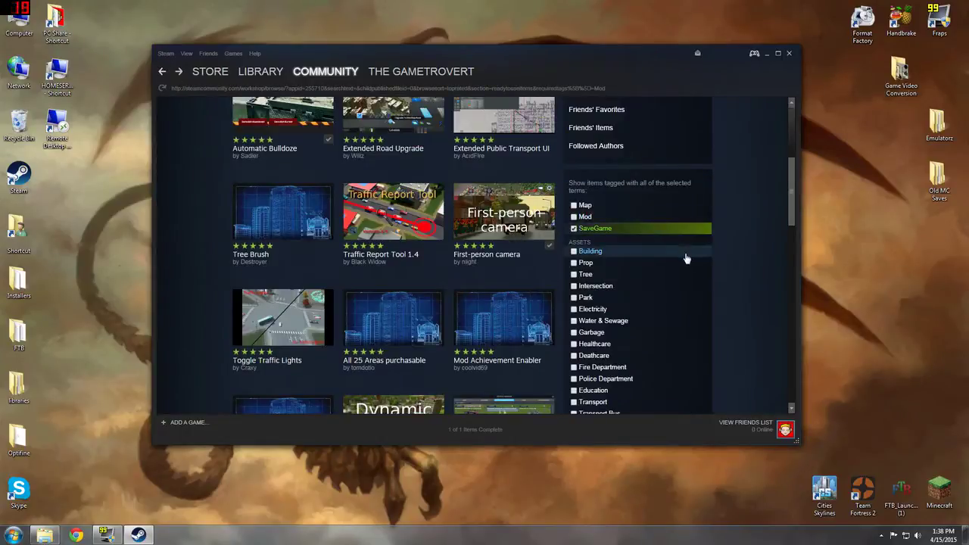
# - Subscribe to the Los Santos from GTA V savegame directly from the results list
pyautogui.scroll(-1, 363, 318)
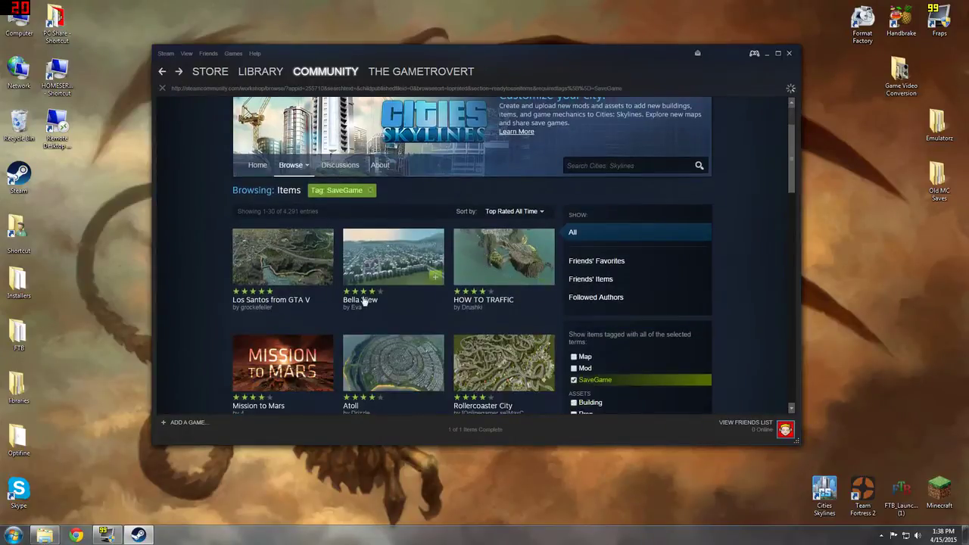
pyautogui.moveTo(294, 274)
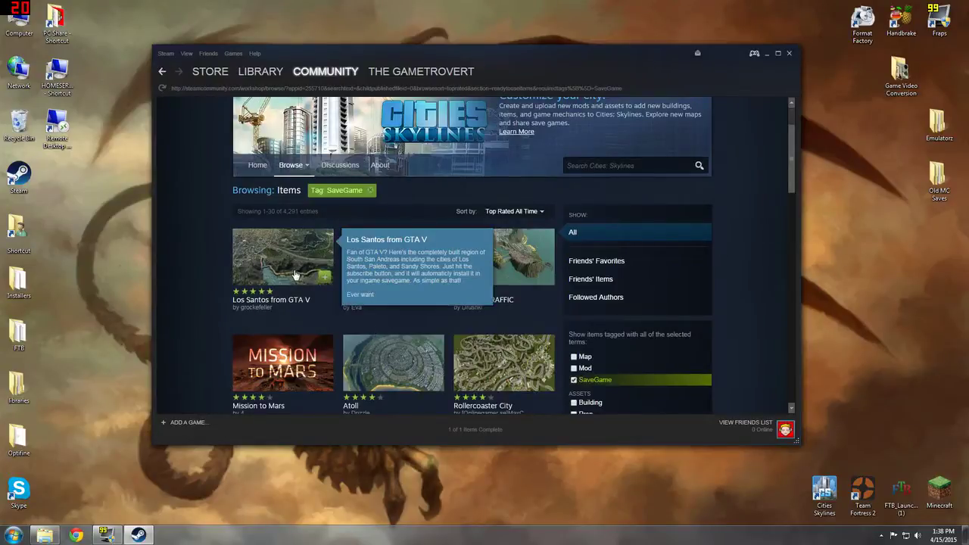
pyautogui.click(324, 277)
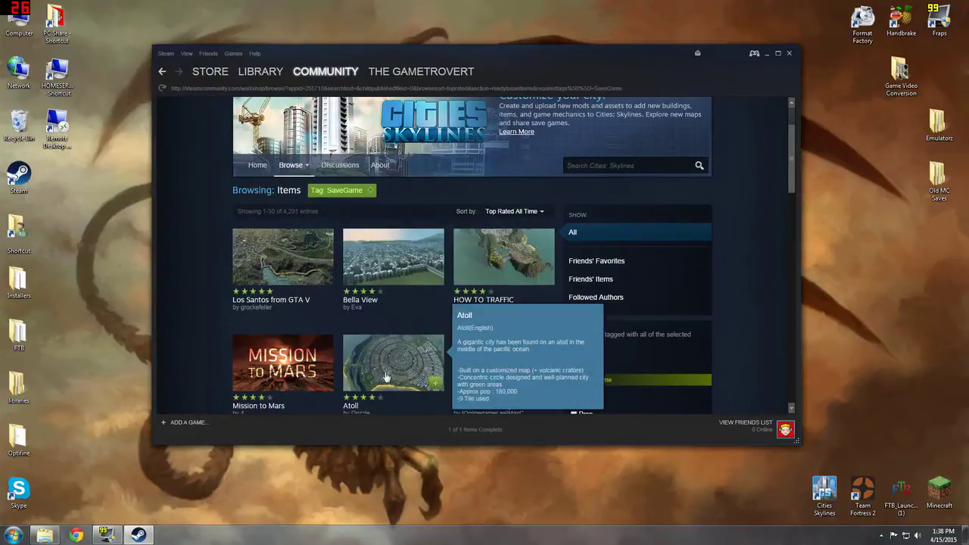
# - Clear the SaveGame filter and show only Workshop assets tagged Park
pyautogui.scroll(-1, 614, 301)
pyautogui.click(611, 304)
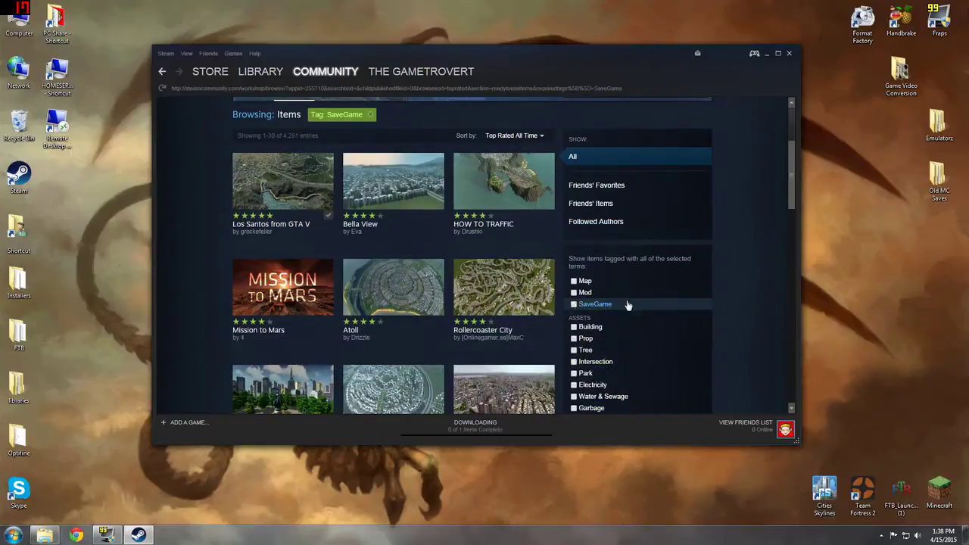
pyautogui.scroll(-3, 632, 304)
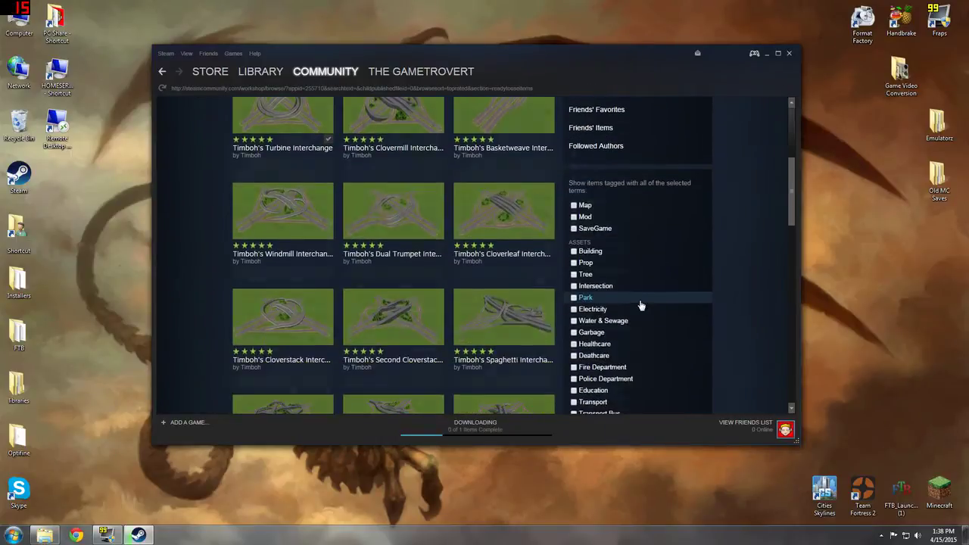
pyautogui.scroll(-1, 640, 305)
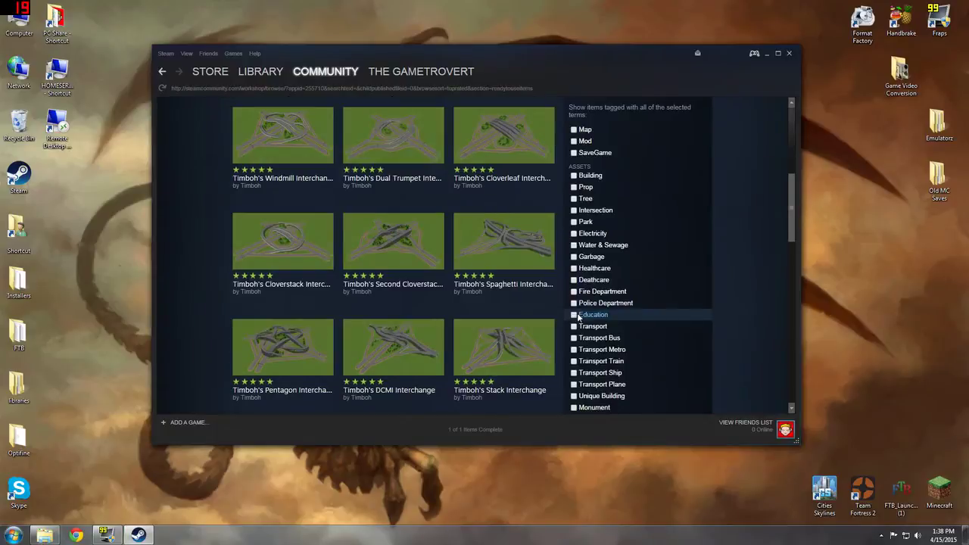
pyautogui.click(575, 223)
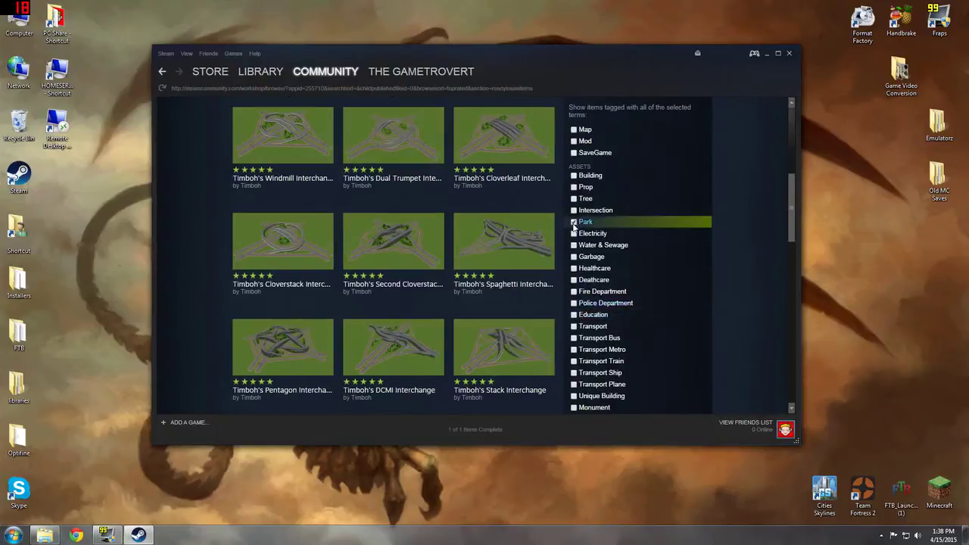
# - Look through the top-rated park assets in the Workshop results
pyautogui.scroll(-1, 517, 324)
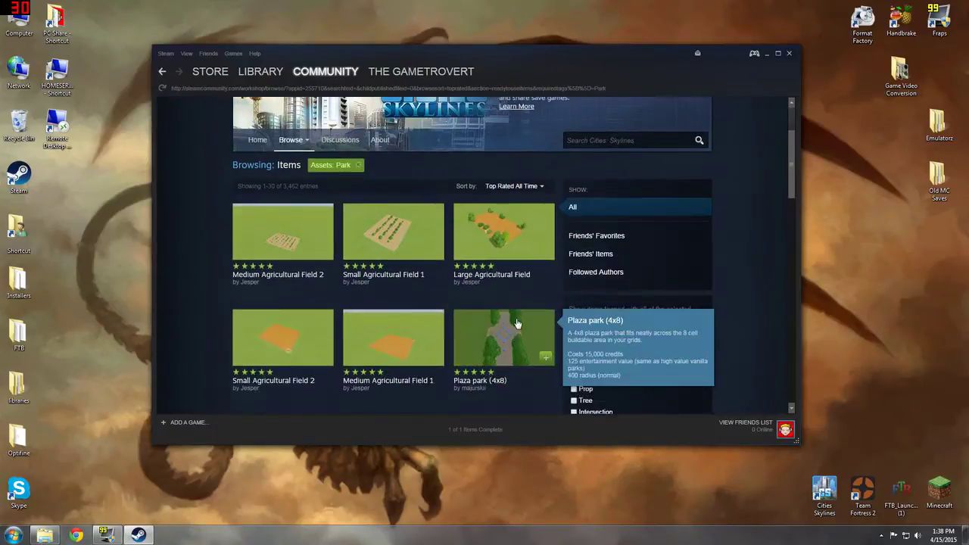
pyautogui.scroll(-3, 517, 324)
pyautogui.scroll(-2, 517, 324)
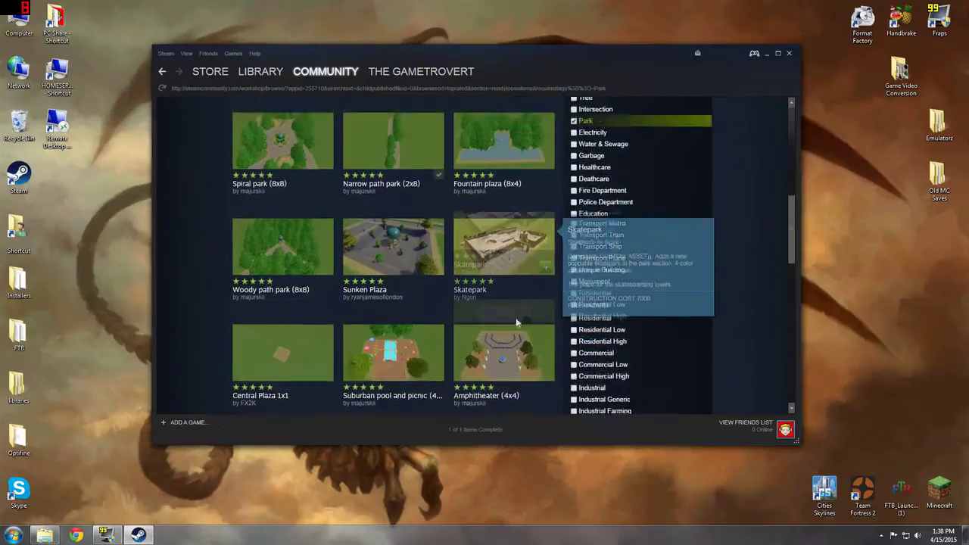
pyautogui.scroll(-2, 519, 329)
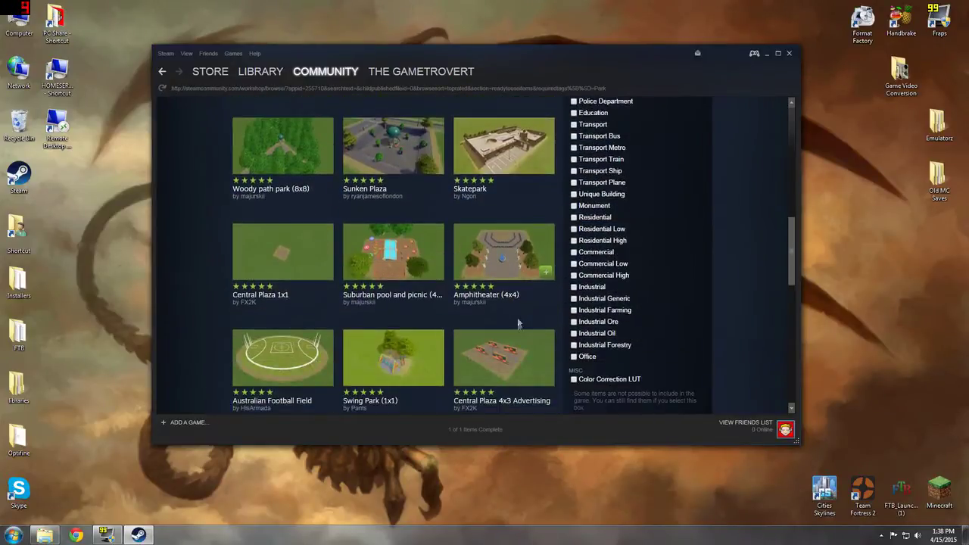
pyautogui.scroll(-1, 525, 351)
pyautogui.scroll(-2, 527, 353)
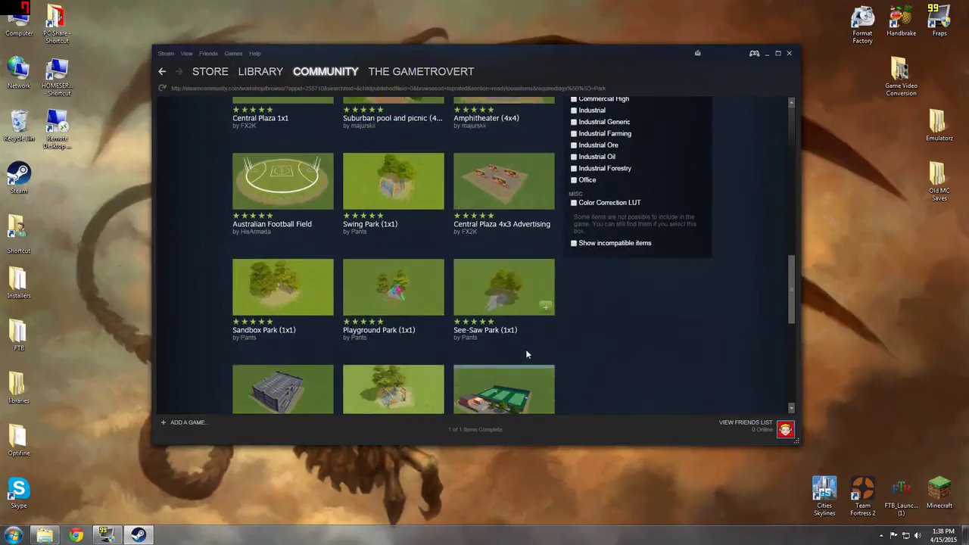
pyautogui.scroll(-1, 559, 330)
pyautogui.scroll(-1, 562, 333)
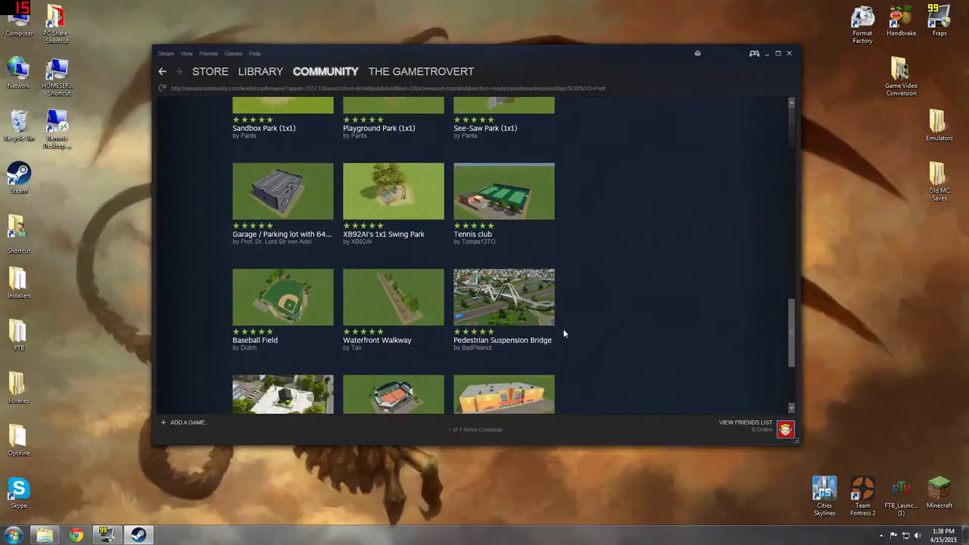
# - Subscribe to the Baseball Field park asset directly from the results list
pyautogui.scroll(-1, 443, 337)
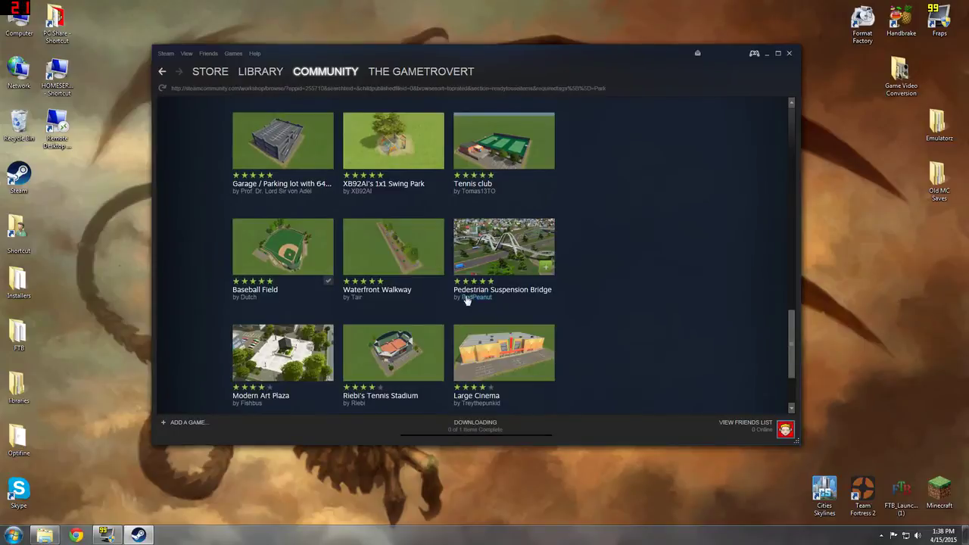
pyautogui.scroll(10, 465, 299)
pyautogui.scroll(4, 465, 300)
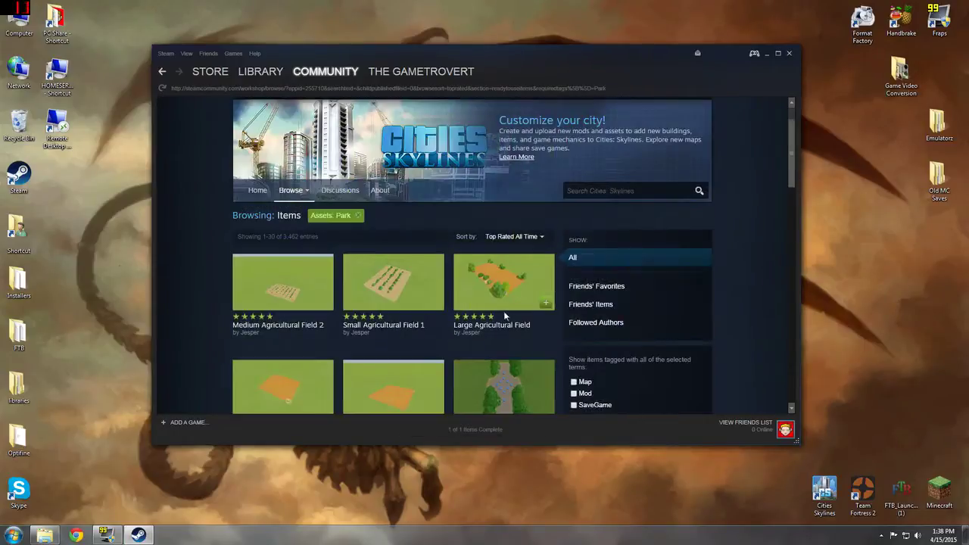
# - Close the Steam window and launch Cities: Skylines from the desktop
pyautogui.click(789, 53)
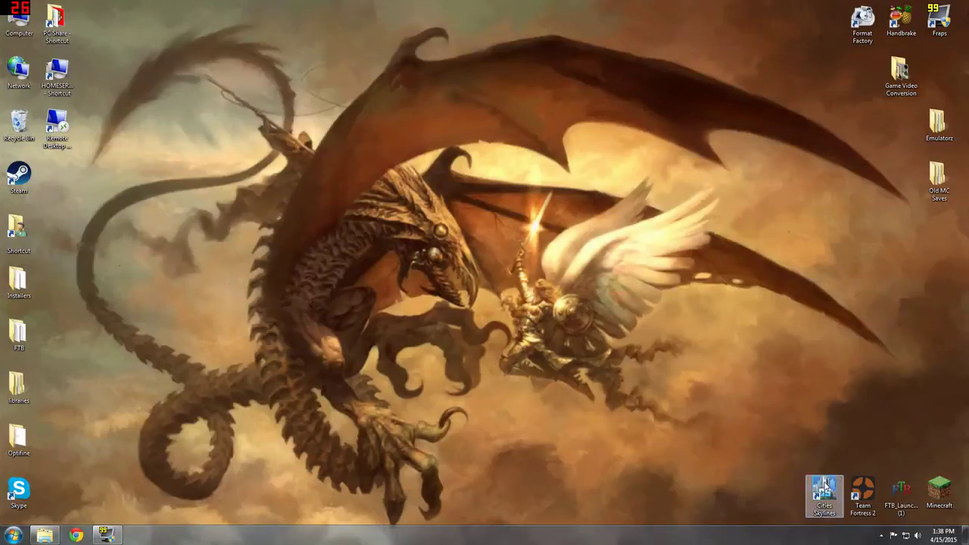
pyautogui.doubleClick(825, 488)
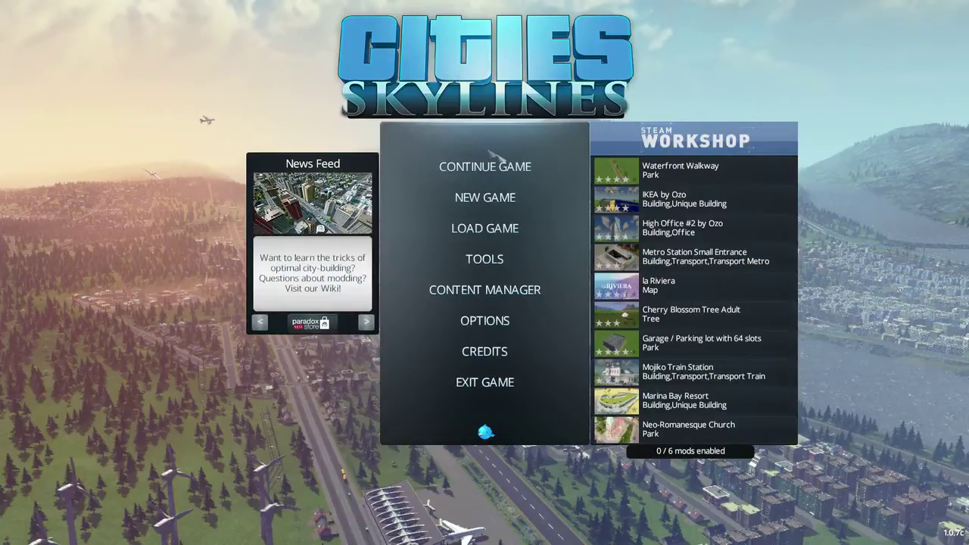
# - Review the maps in the Content Manager and toggle the Koeln Cologne EinfachNurChris map off and back on
pyautogui.click(494, 297)
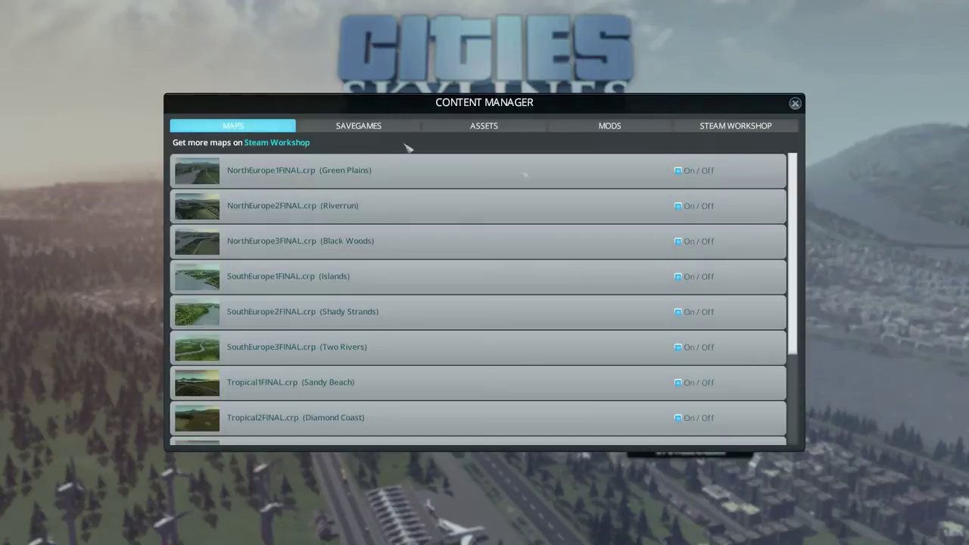
pyautogui.moveTo(791, 186); pyautogui.dragTo(794, 342)
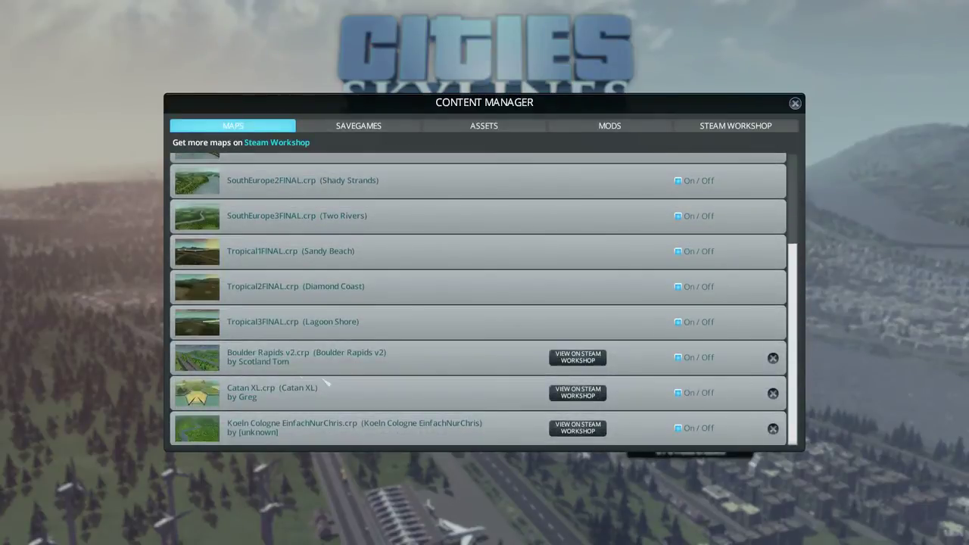
pyautogui.click(678, 429)
pyautogui.click(679, 429)
# - Check the Los Santos - GTA V savegame in the Content Manager and in the list of loadable games, without loading it
pyautogui.click(366, 129)
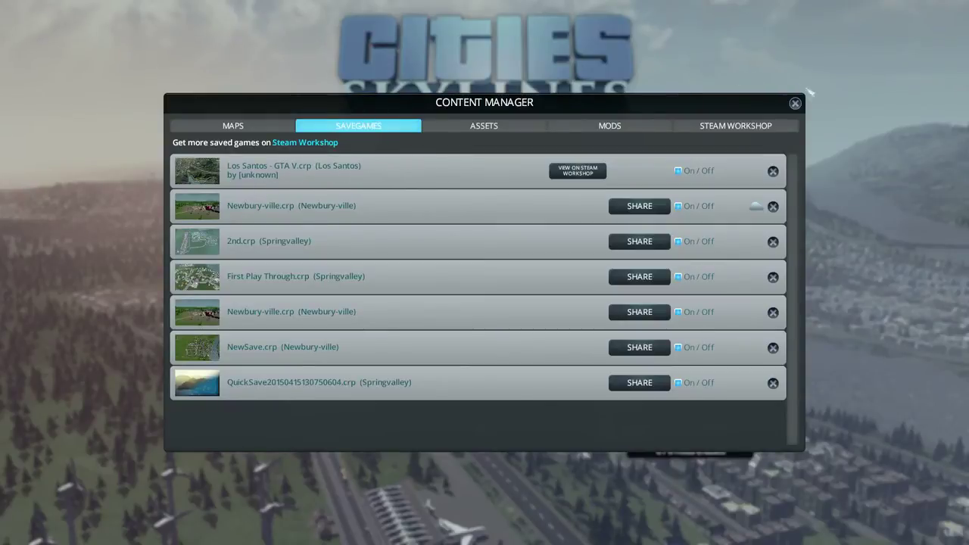
pyautogui.click(795, 103)
pyautogui.click(479, 227)
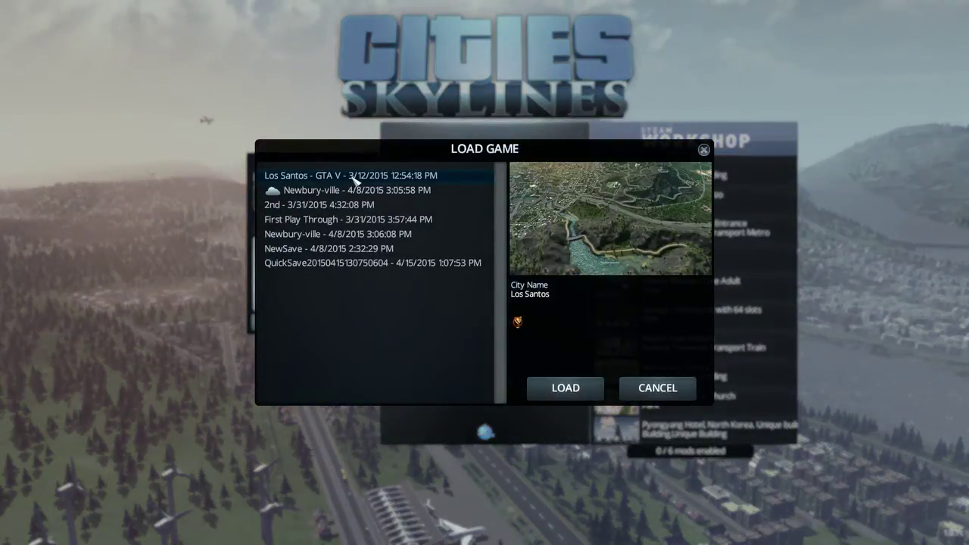
pyautogui.click(646, 387)
# - Show the installed assets in the Content Manager and switch off the Baseball Field asset
pyautogui.click(487, 291)
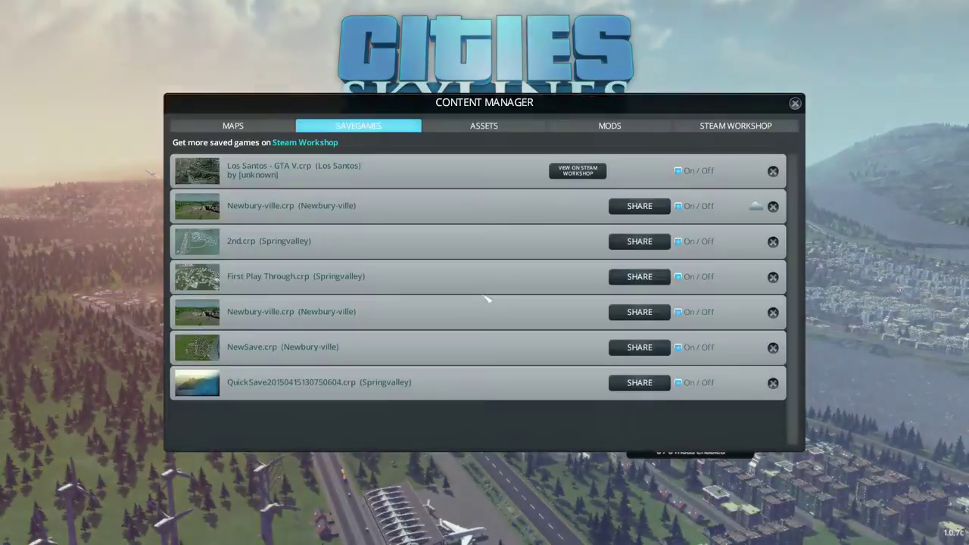
pyautogui.click(501, 131)
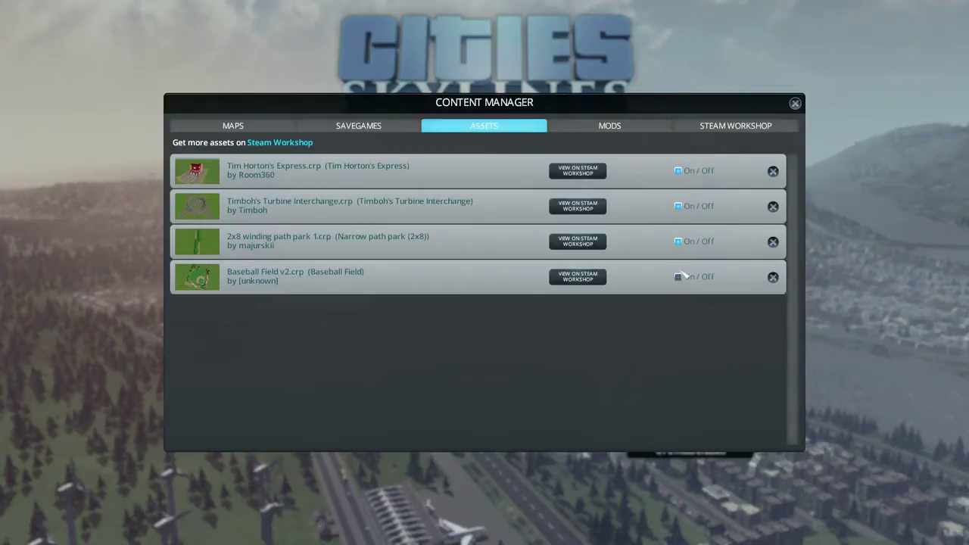
# - Try enabling the Tree brush mod in the Content Manager and accept the user-generated content disclaimer
pyautogui.click(610, 126)
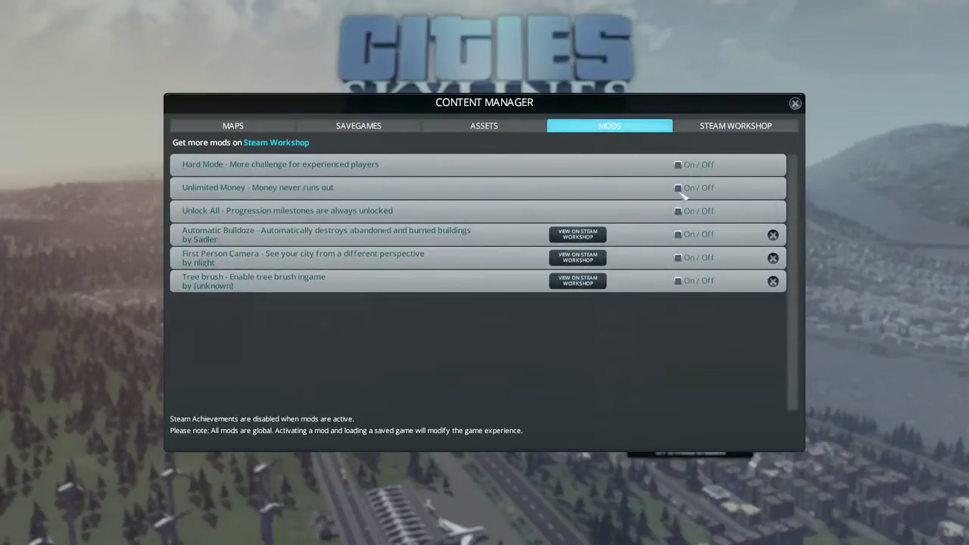
pyautogui.click(680, 281)
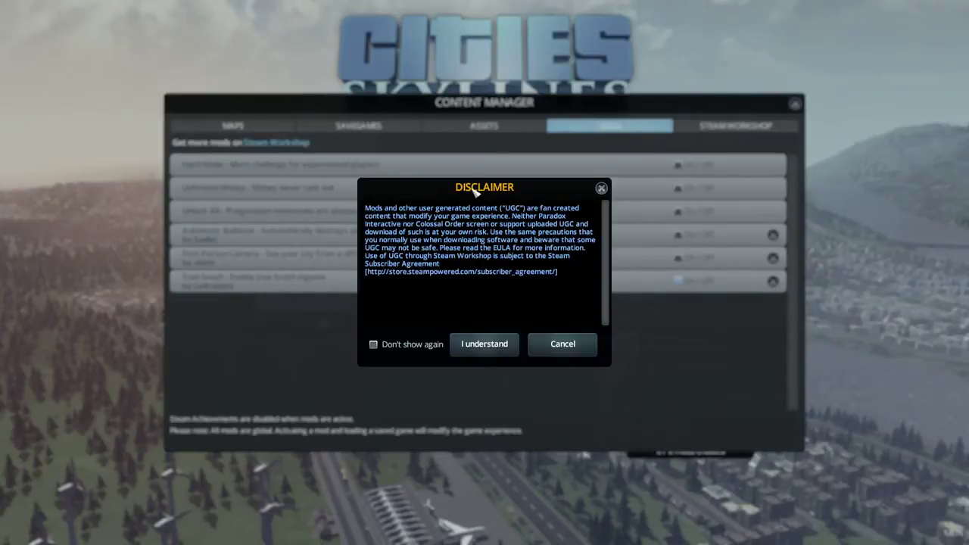
pyautogui.moveTo(474, 192); pyautogui.dragTo(465, 187)
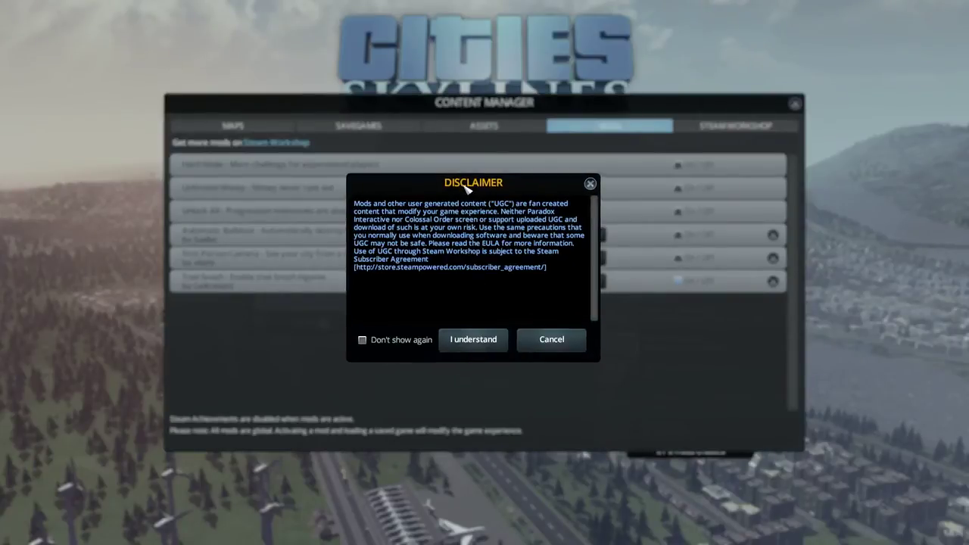
pyautogui.click(475, 342)
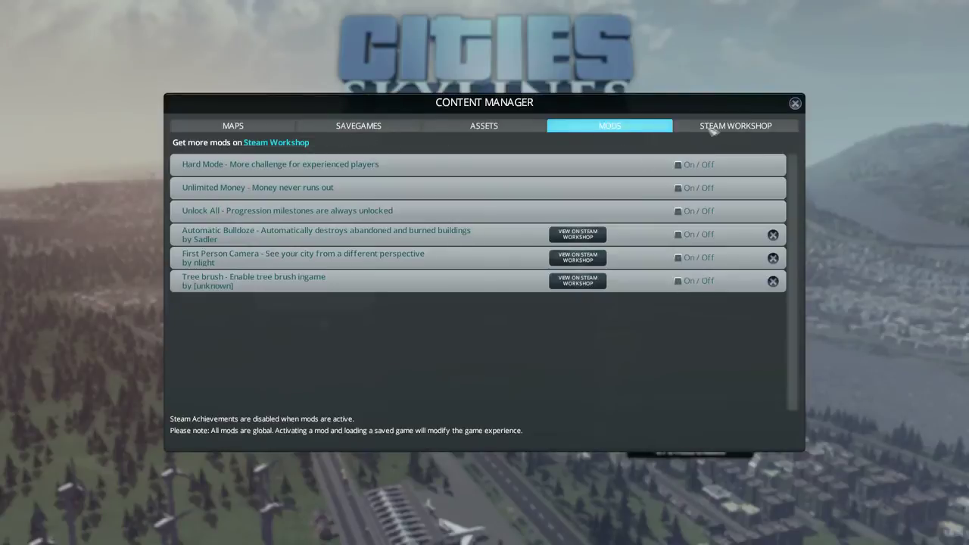
# - Check the achievements status of the Newbury-ville, First Play Through and NewSave savegames, without loading any of them
pyautogui.click(795, 104)
pyautogui.click(485, 227)
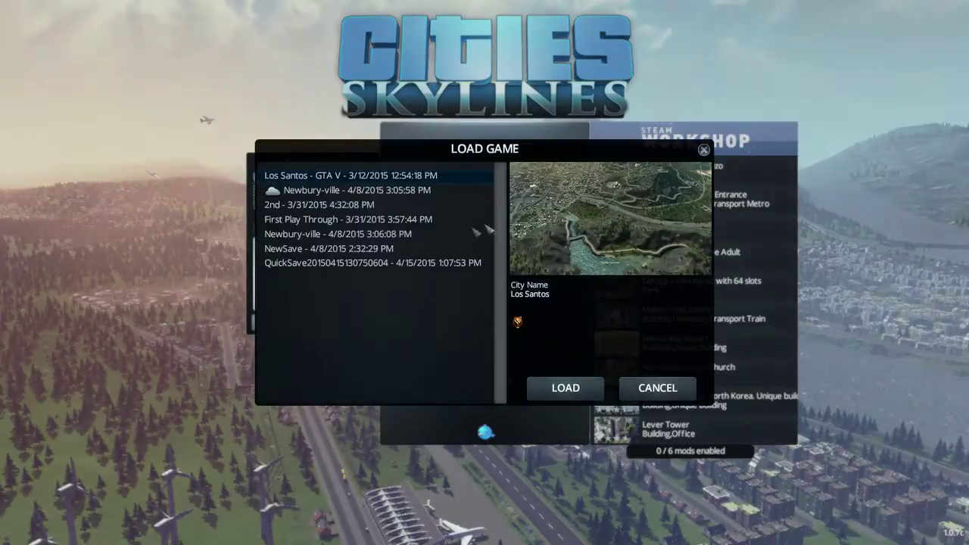
pyautogui.click(361, 236)
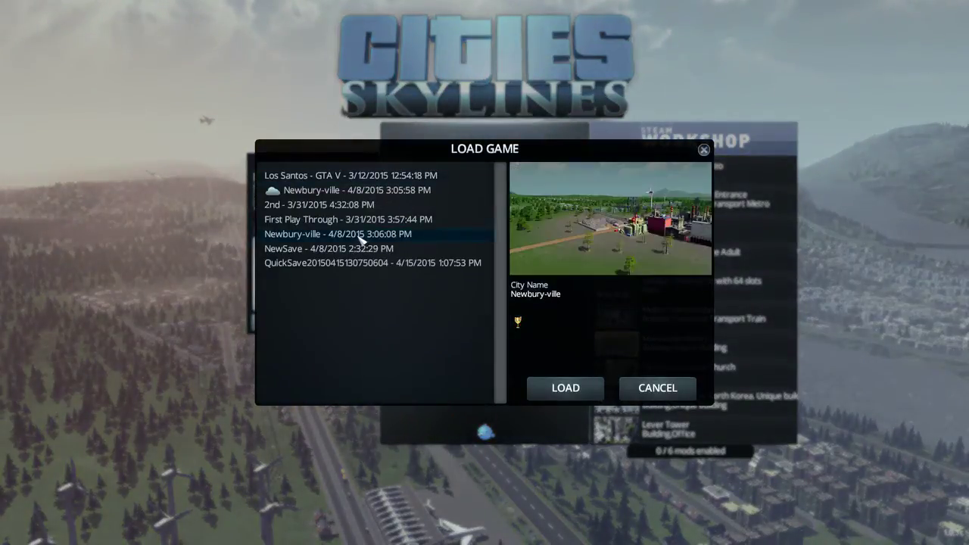
pyautogui.click(321, 220)
pyautogui.click(317, 252)
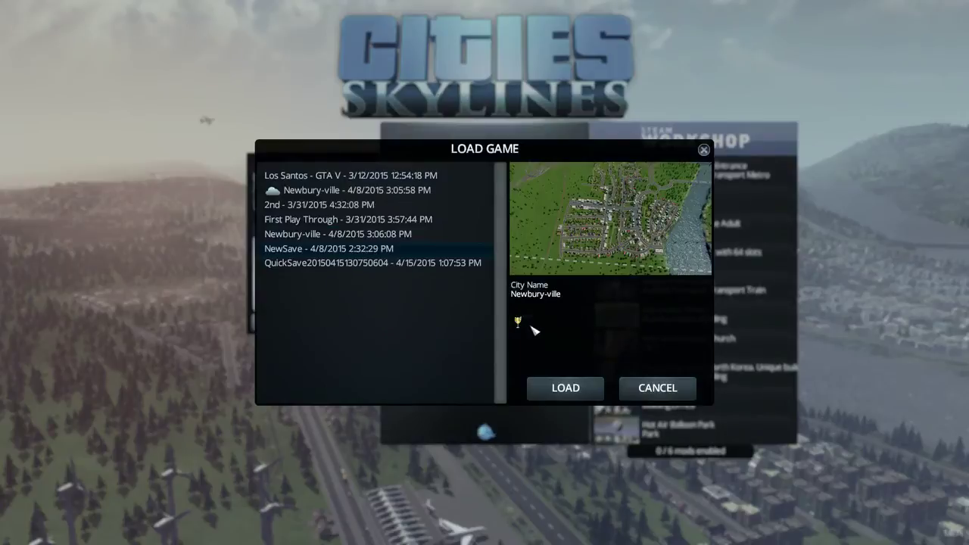
pyautogui.click(658, 389)
# - Enable the Unlock All mod and close the Content Manager
pyautogui.click(485, 291)
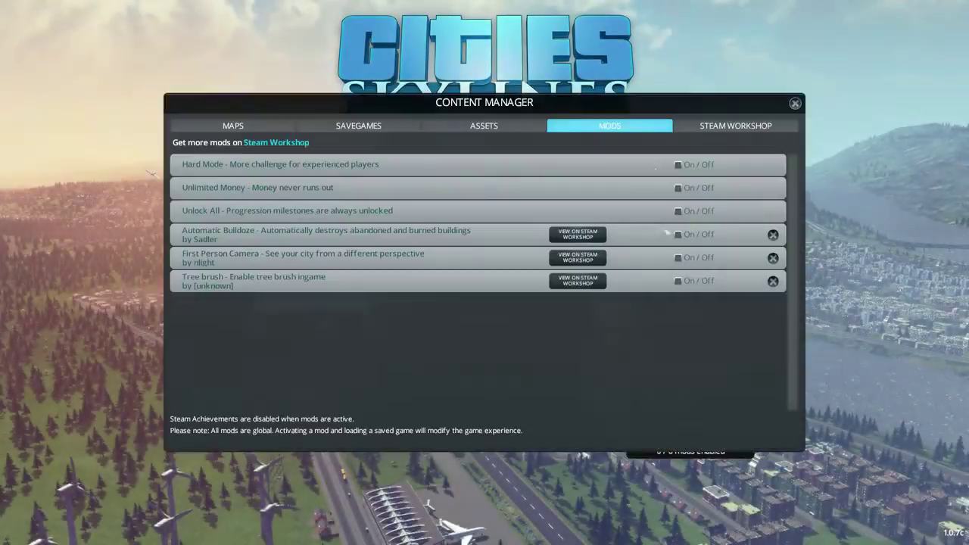
pyautogui.click(679, 211)
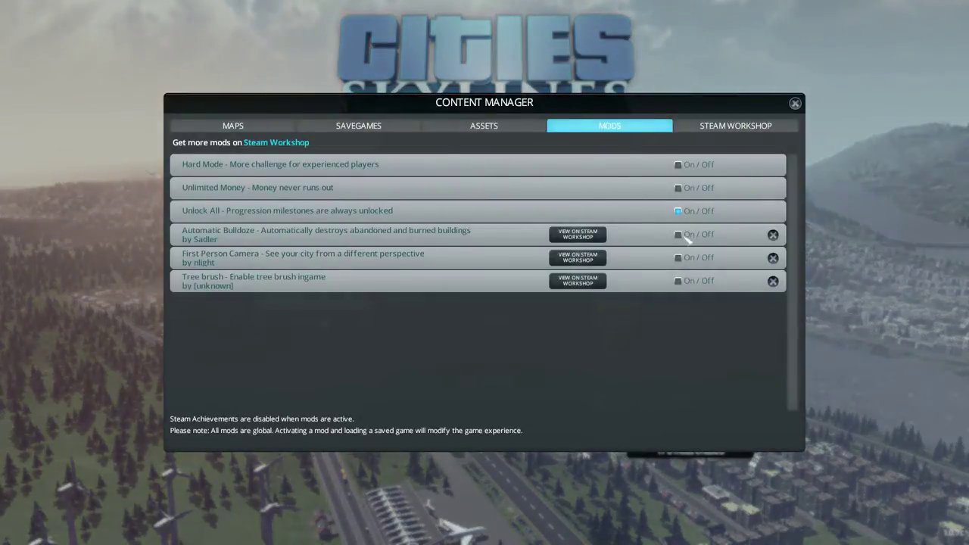
pyautogui.click(795, 103)
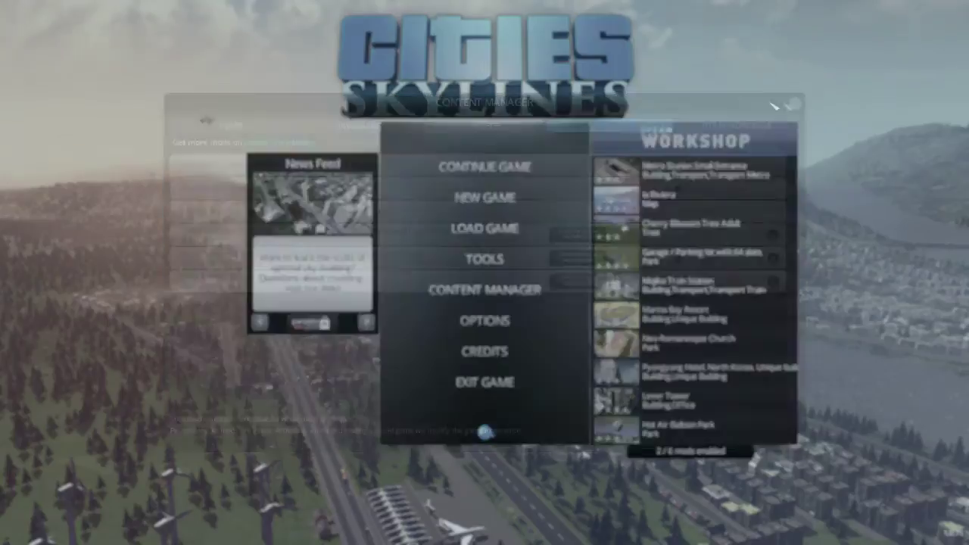
# - Check the achievements status of the Newbury-ville save from 3:06:08 PM with mods enabled, and cancel loading
pyautogui.click(477, 227)
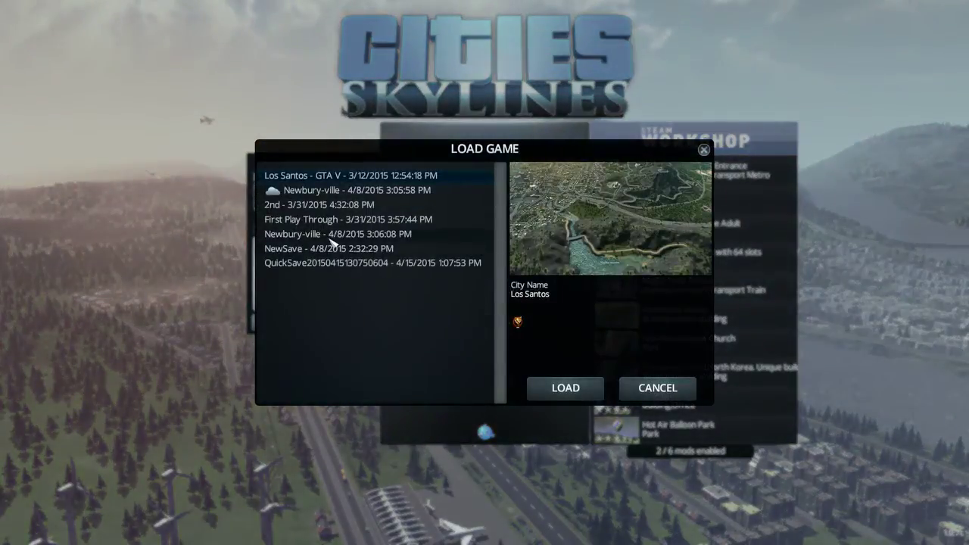
pyautogui.click(334, 235)
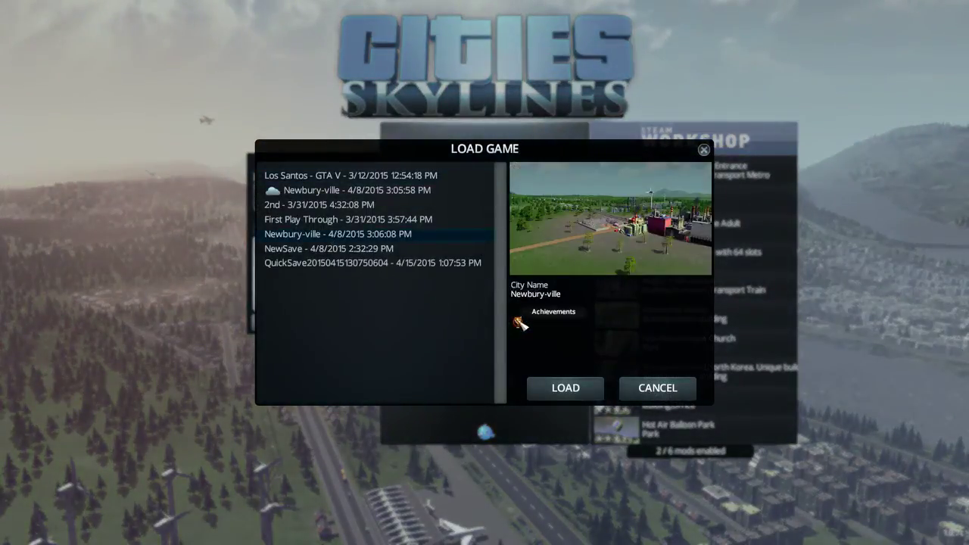
pyautogui.click(643, 387)
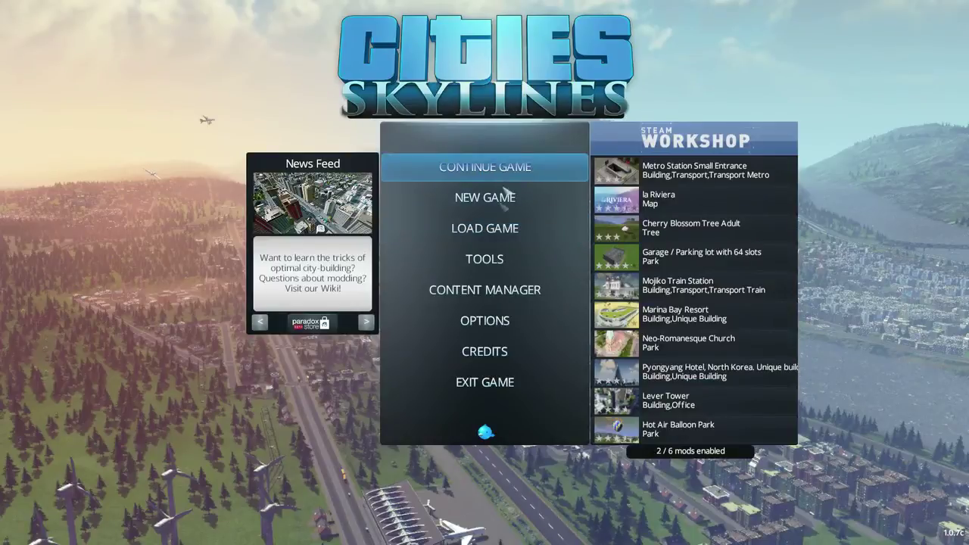
# - Load the Los Santos - GTA V savegame and survey the city from the airport and harbour to Vinewood Hills
pyautogui.click(485, 228)
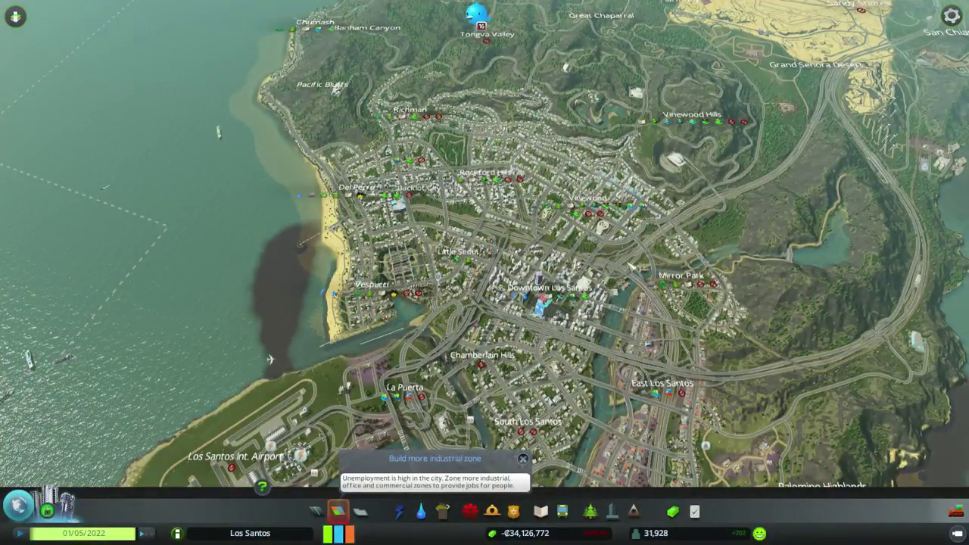
pyautogui.press('s')
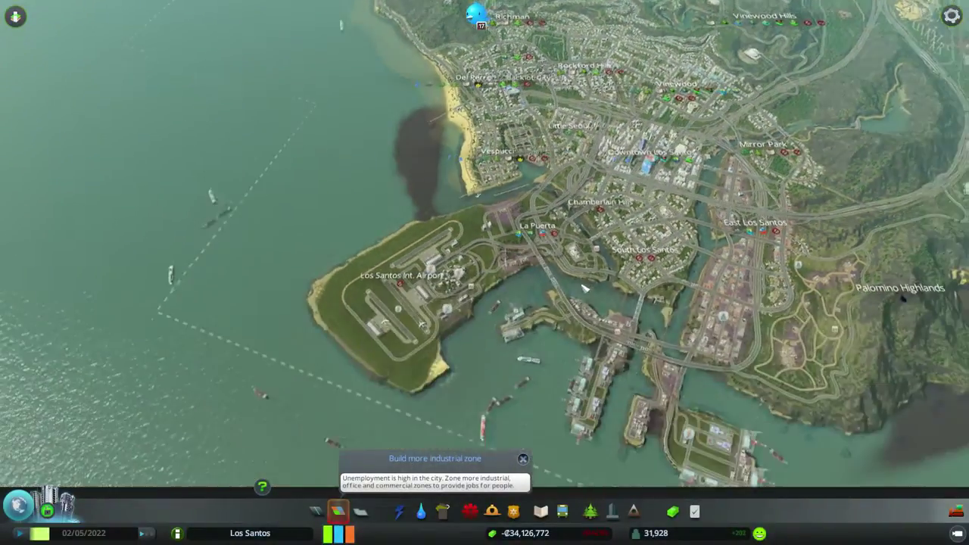
pyautogui.press('w')
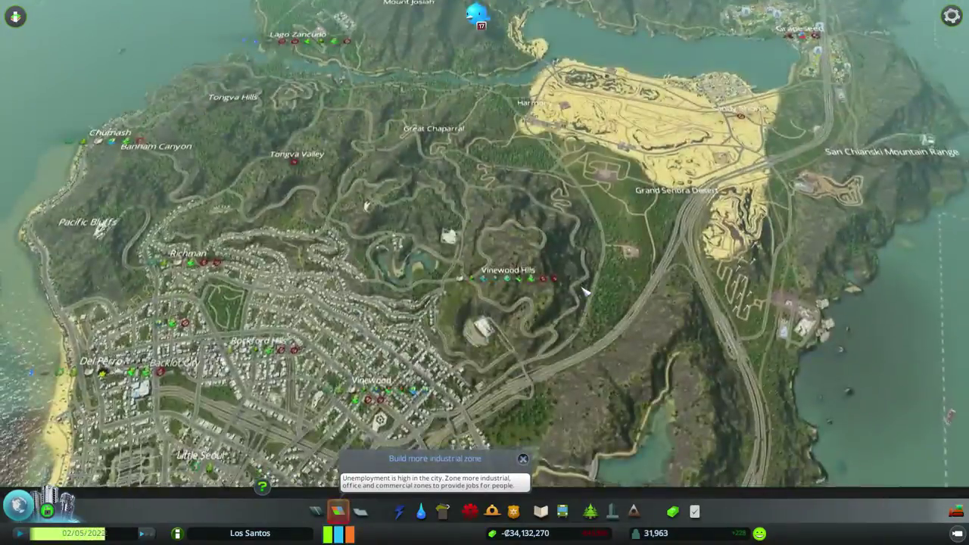
pyautogui.press('s')
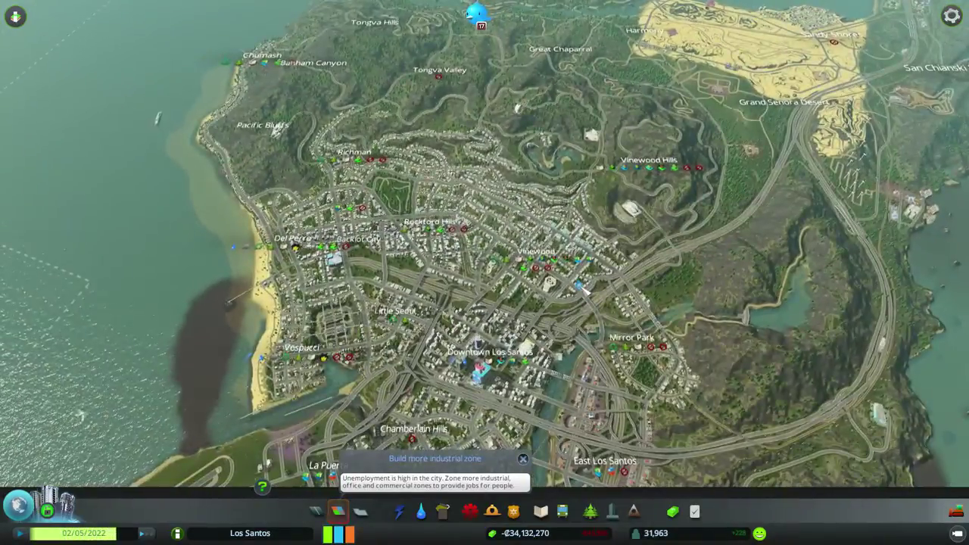